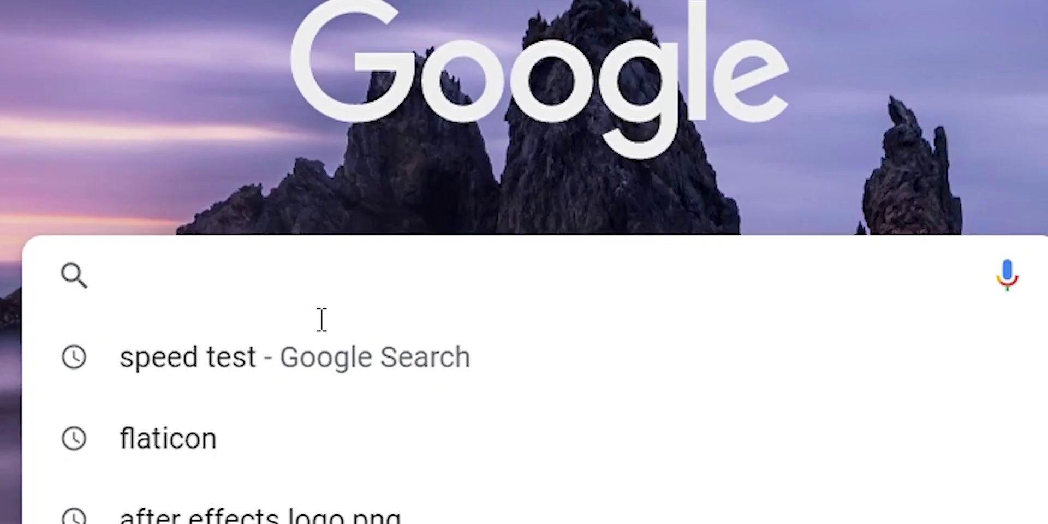
# Open the Burger Creative Advertisement Idea pin on Pinterest and browse the similar food-ad pins below it.
pyautogui.write('Pi')
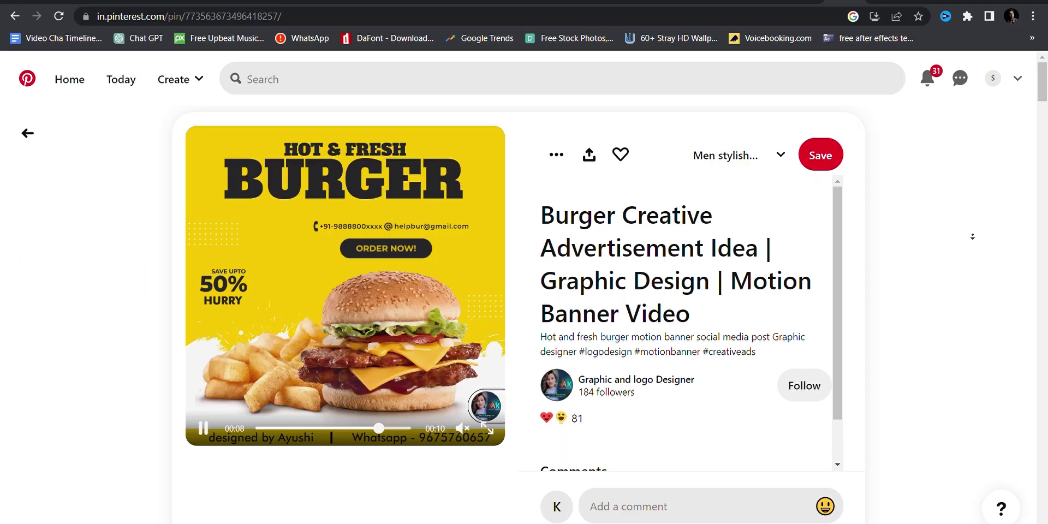
pyautogui.scroll(-5, 972, 237)
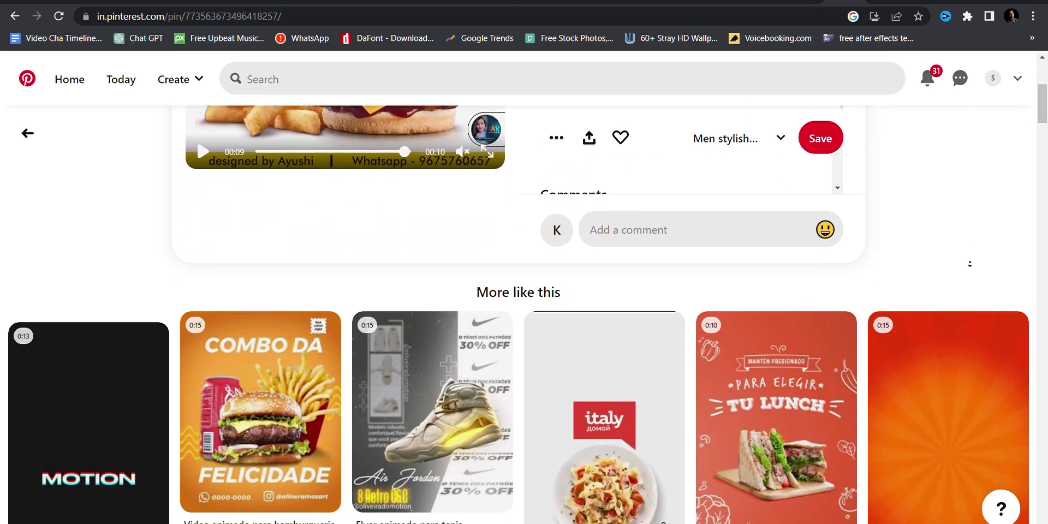
pyautogui.scroll(-3, 630, 398)
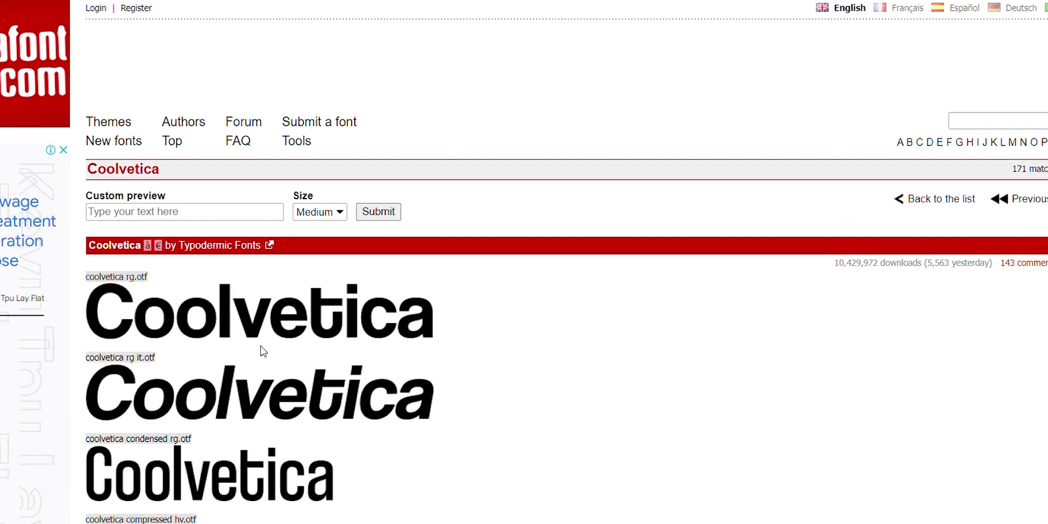
# Browse the Coolvetica and Better Yesterday font pages on DaFont.
pyautogui.scroll(-8, 492, 360)
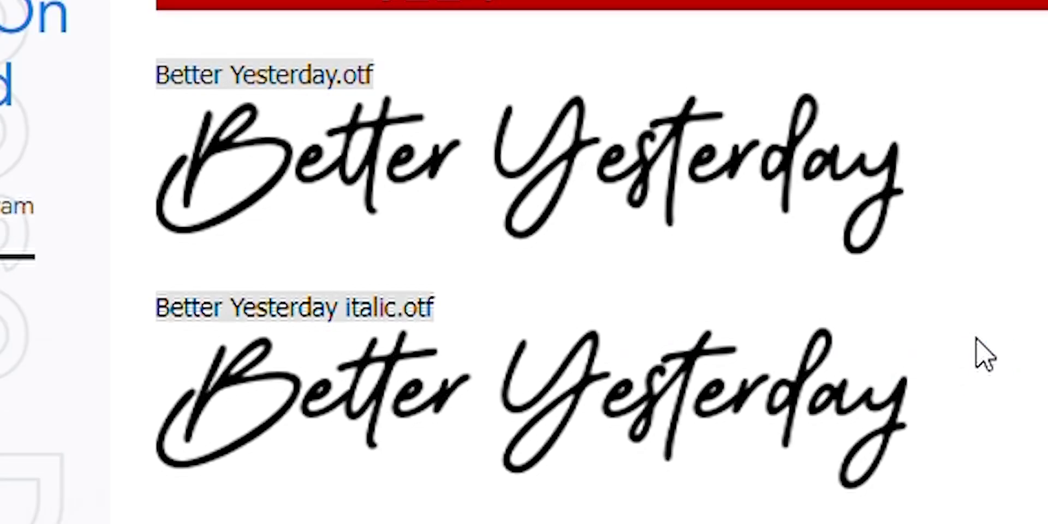
pyautogui.scroll(-3, 985, 355)
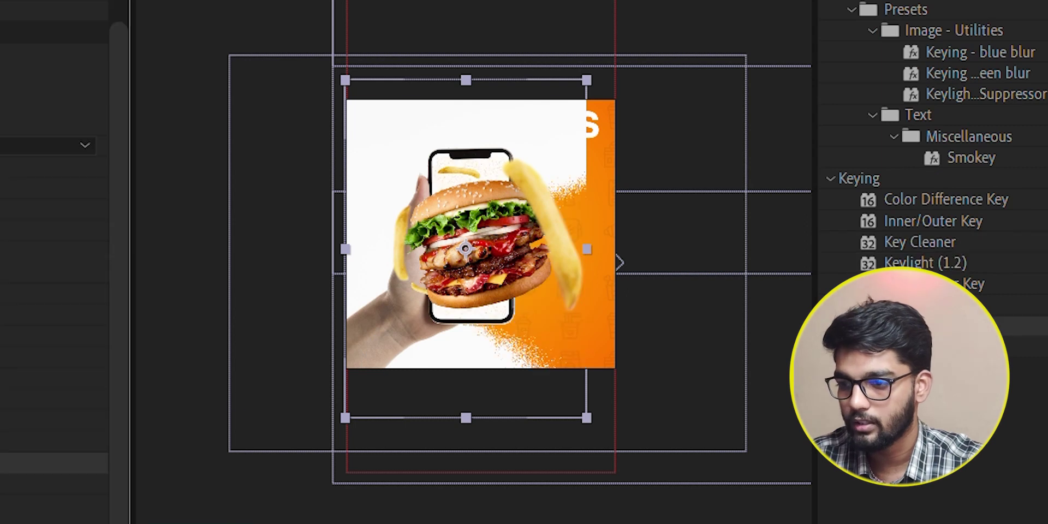
# Move the hand bg anchor point to its bottom-left corner and reveal its Rotation value.
pyautogui.scroll(5, 476, 251)
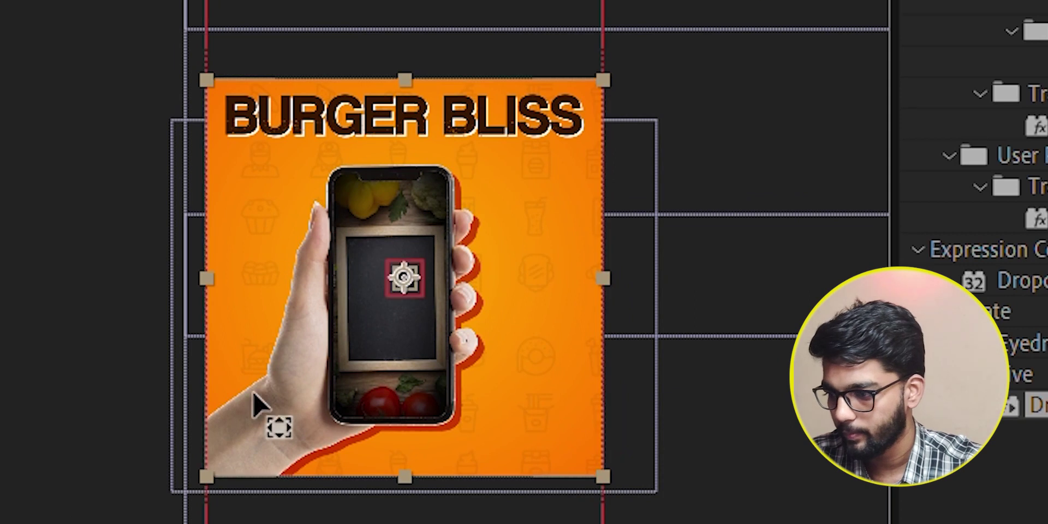
pyautogui.moveTo(257, 404); pyautogui.dragTo(227, 439)
pyautogui.press('space')
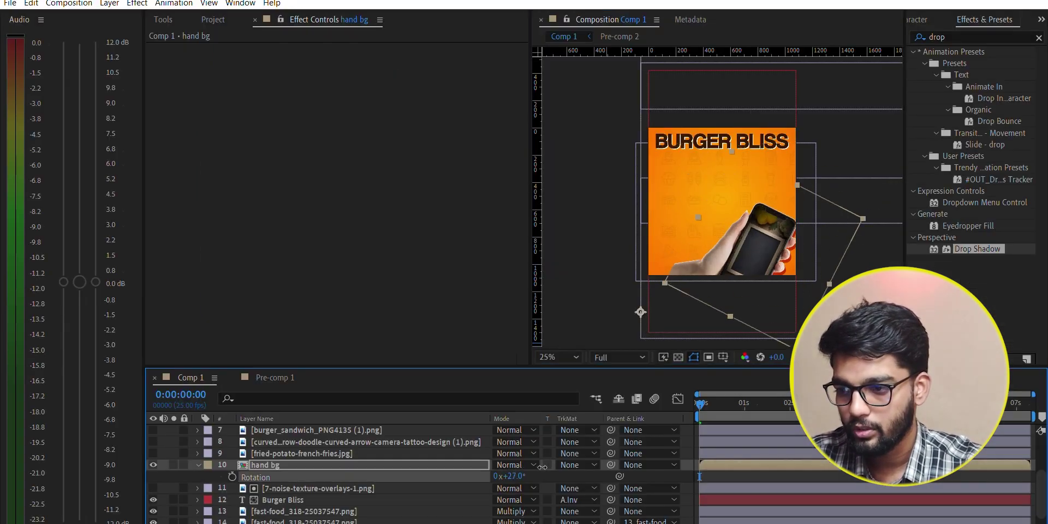
# Keyframe hand bg so that at 1:06 it reaches Scale 221% and Position -604.0,1648.0.
pyautogui.click(692, 239)
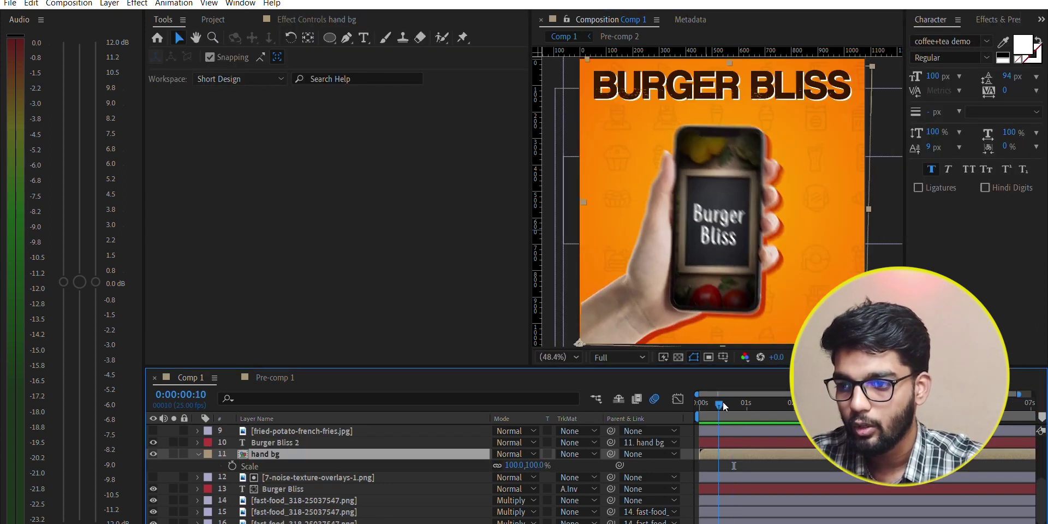
pyautogui.moveTo(732, 401); pyautogui.dragTo(739, 405)
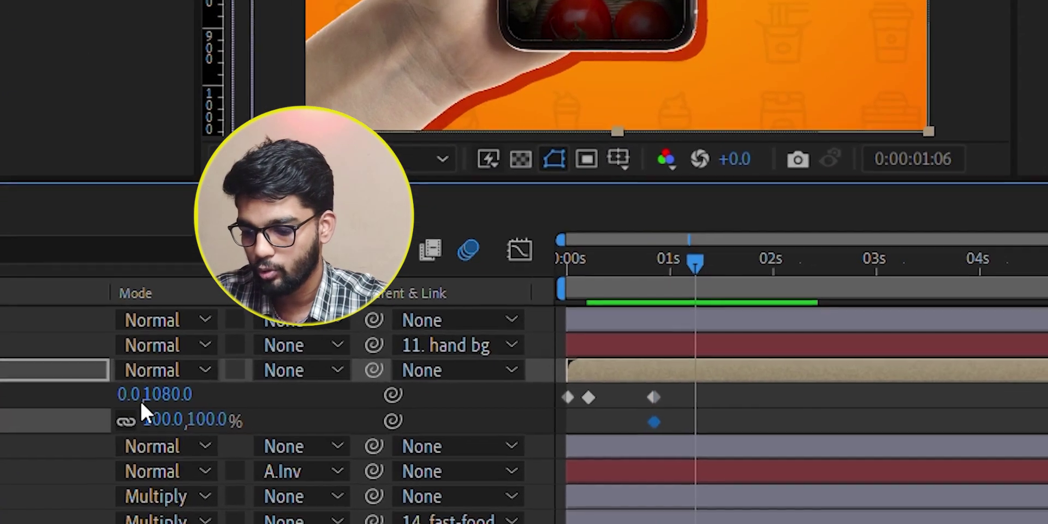
pyautogui.moveTo(508, 474); pyautogui.dragTo(549, 457)
pyautogui.hotkey('ctrl', 'z')
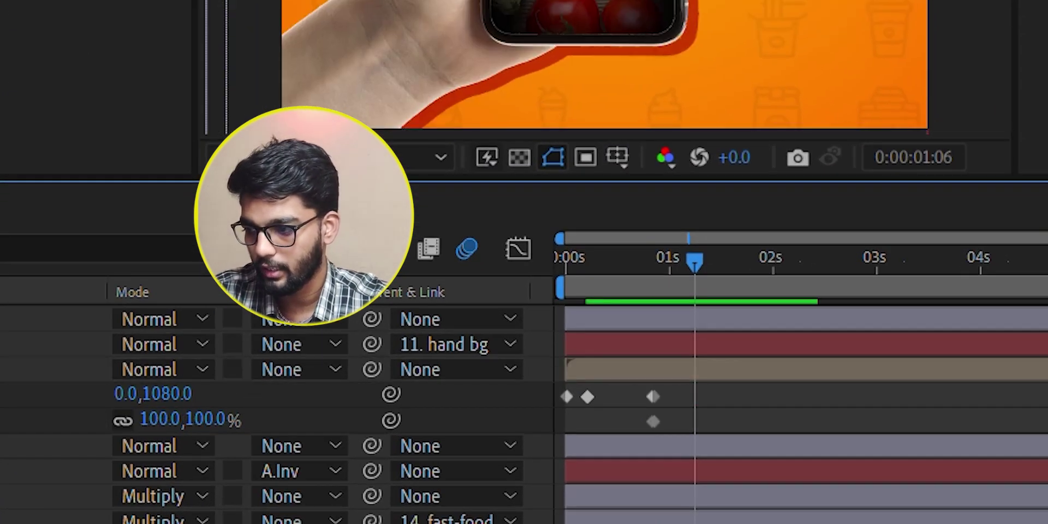
pyautogui.hotkey('ctrl', 'shift', 'z')
pyautogui.moveTo(180, 394); pyautogui.dragTo(205, 368)
pyautogui.moveTo(131, 393); pyautogui.dragTo(251, 398)
pyautogui.moveTo(186, 394)
pyautogui.mouseDown()
pyautogui.moveTo(236, 428)
pyautogui.moveTo(206, 386)
pyautogui.moveTo(180, 393)
pyautogui.mouseUp()
pyautogui.moveTo(131, 394); pyautogui.dragTo(327, 379)
pyautogui.moveTo(628, 385); pyautogui.dragTo(732, 431)
pyautogui.click(594, 421)
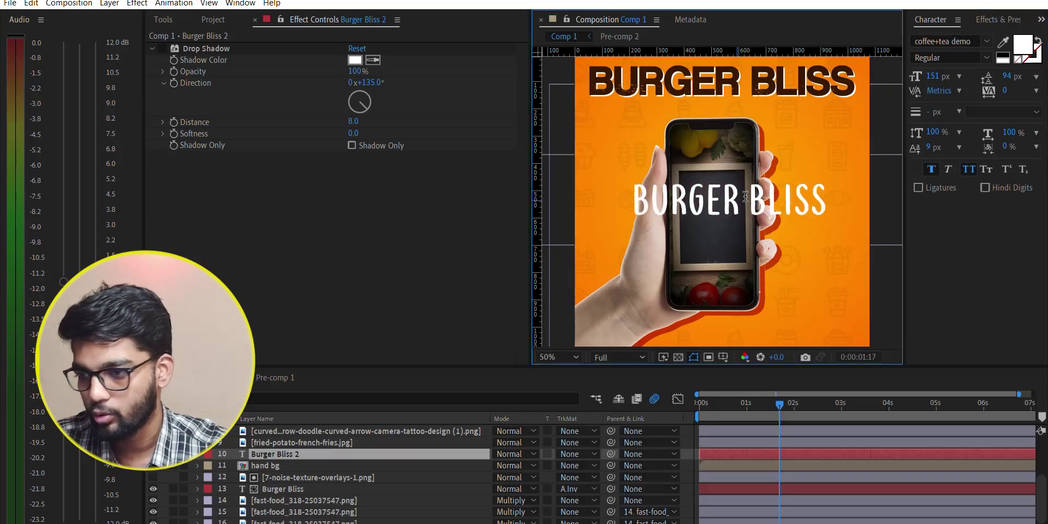
# Set the Burger Bliss text to the coffee+tea demo font and show its Scale to set 88%.
pyautogui.doubleClick(745, 196)
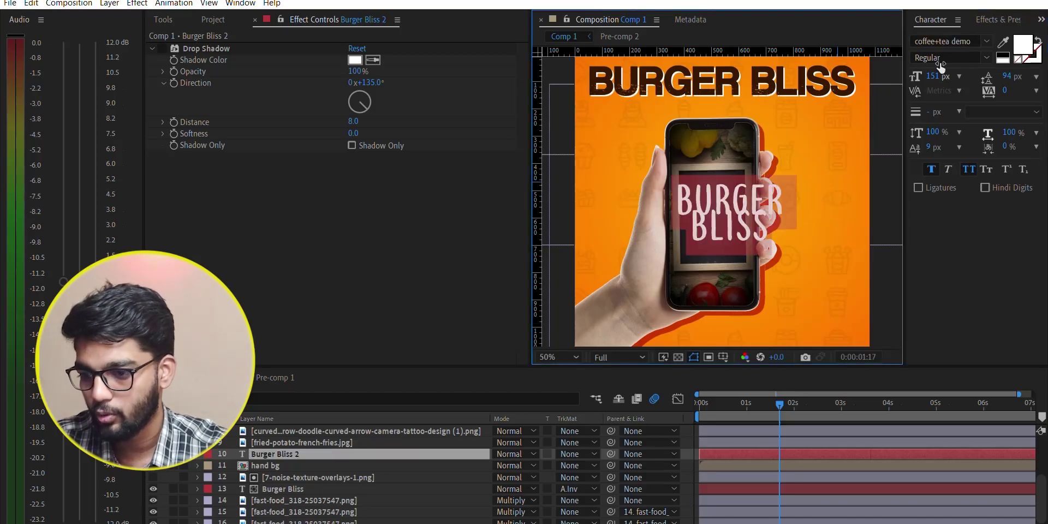
pyautogui.press('Escape')
pyautogui.scroll(2, 718, 203)
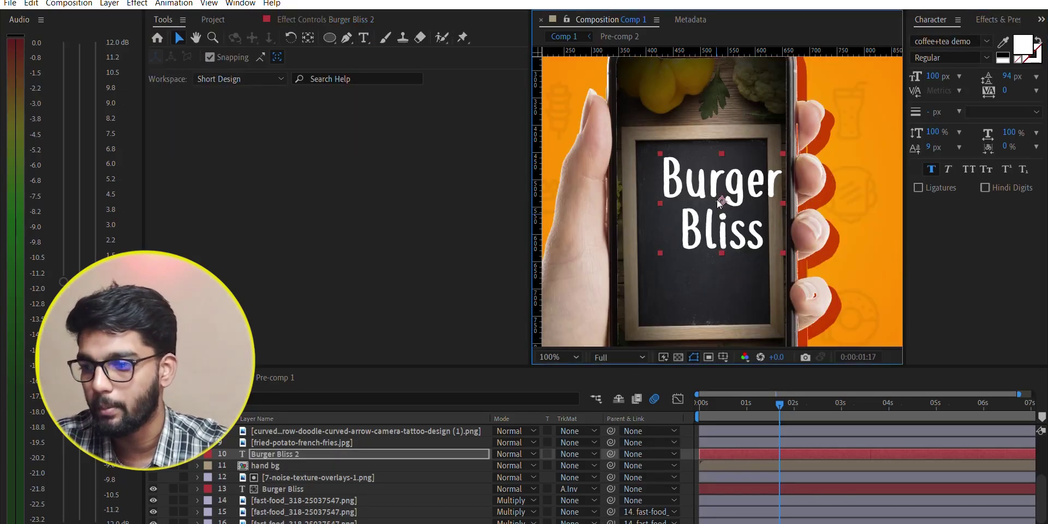
pyautogui.press('s')
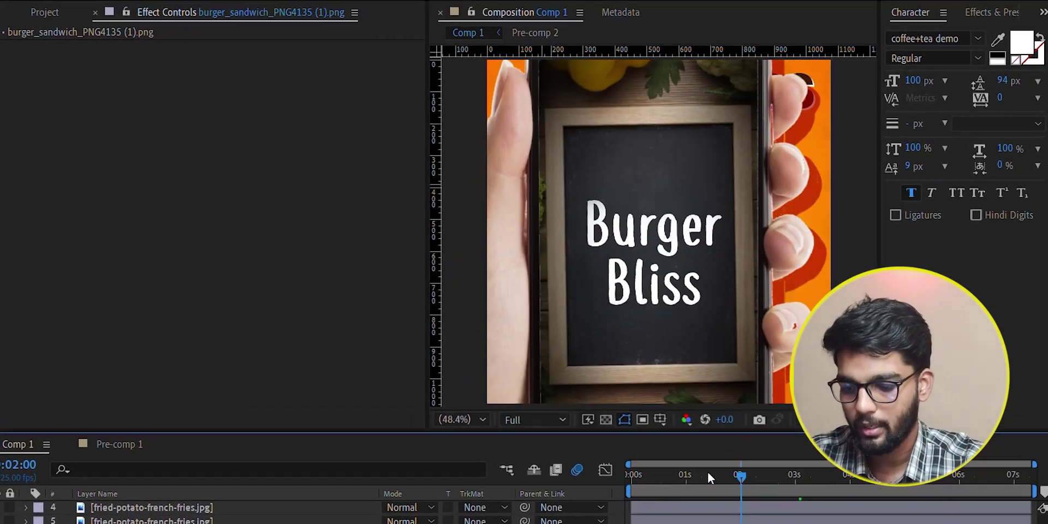
pyautogui.moveTo(708, 474); pyautogui.dragTo(802, 474)
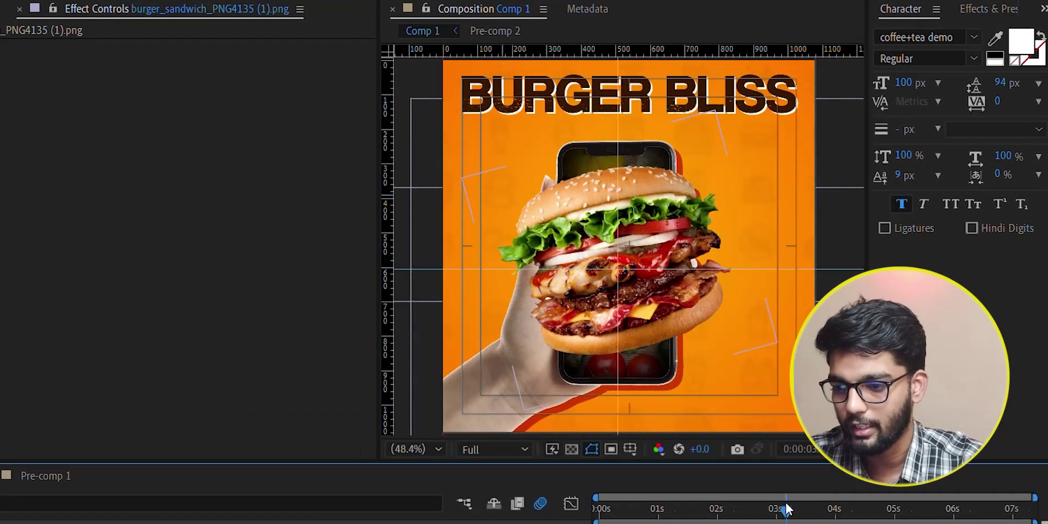
pyautogui.moveTo(786, 508); pyautogui.dragTo(1030, 509)
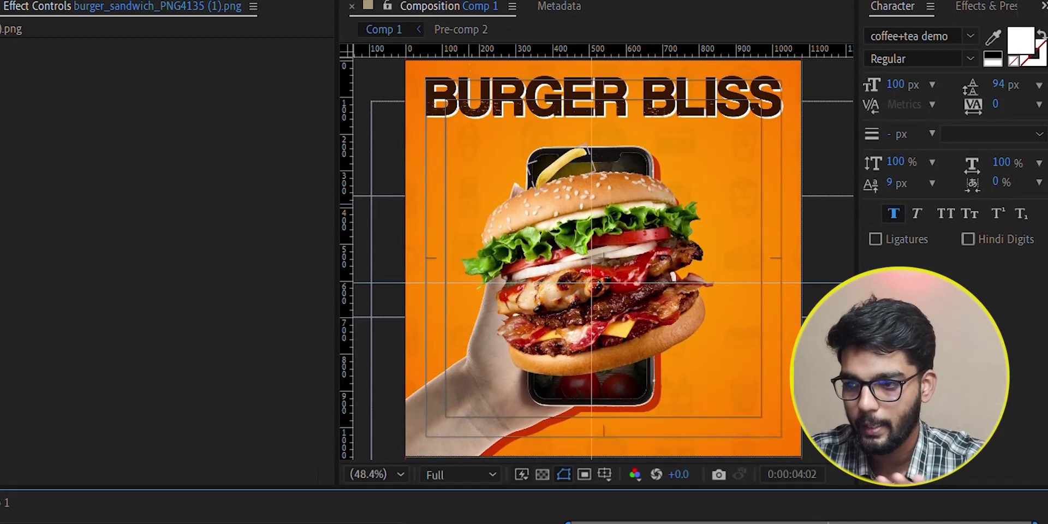
pyautogui.click(500, 295)
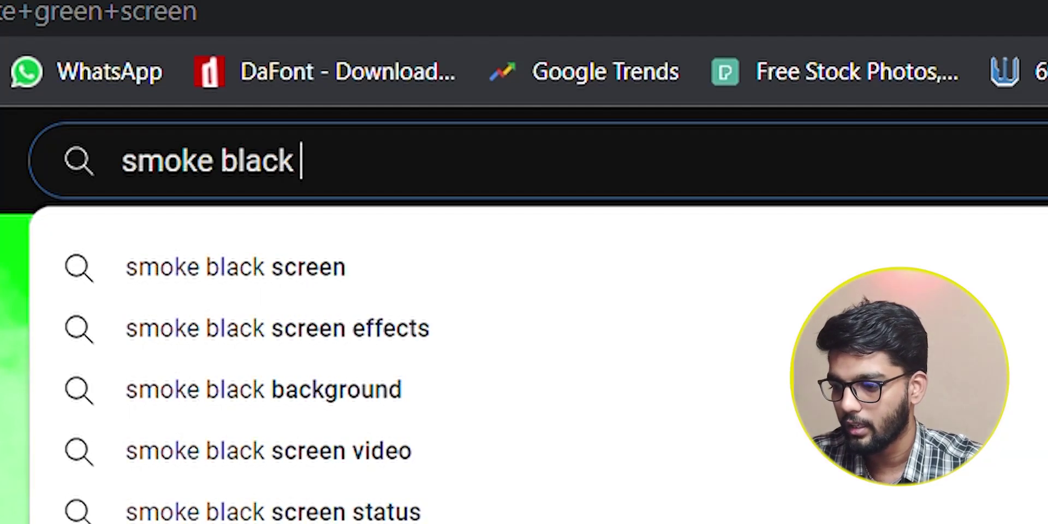
# Search YouTube for 'smoke black screen' footage.
pyautogui.write('screen')
pyautogui.press('Return')
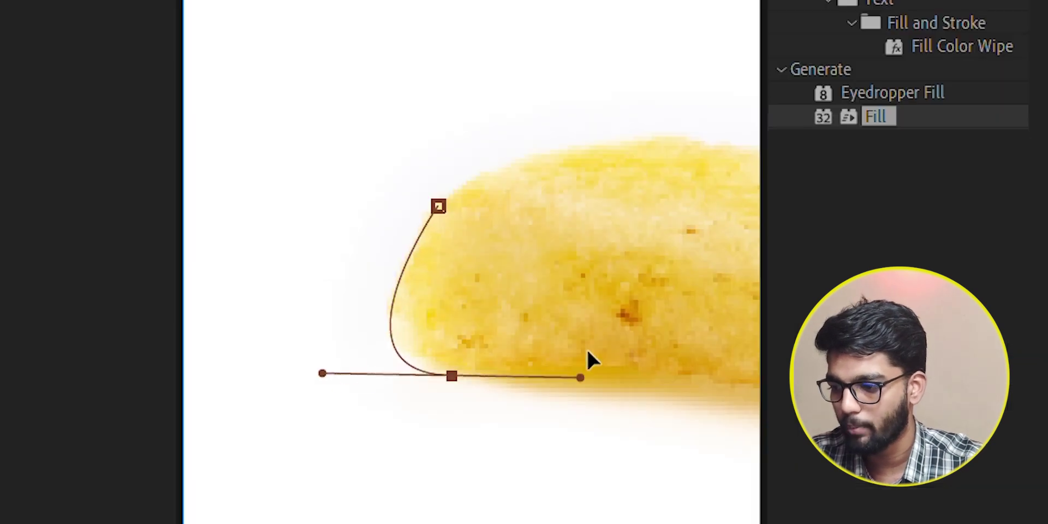
# Trace a Pen-tool mask around the fry's rounded end.
pyautogui.click(499, 379)
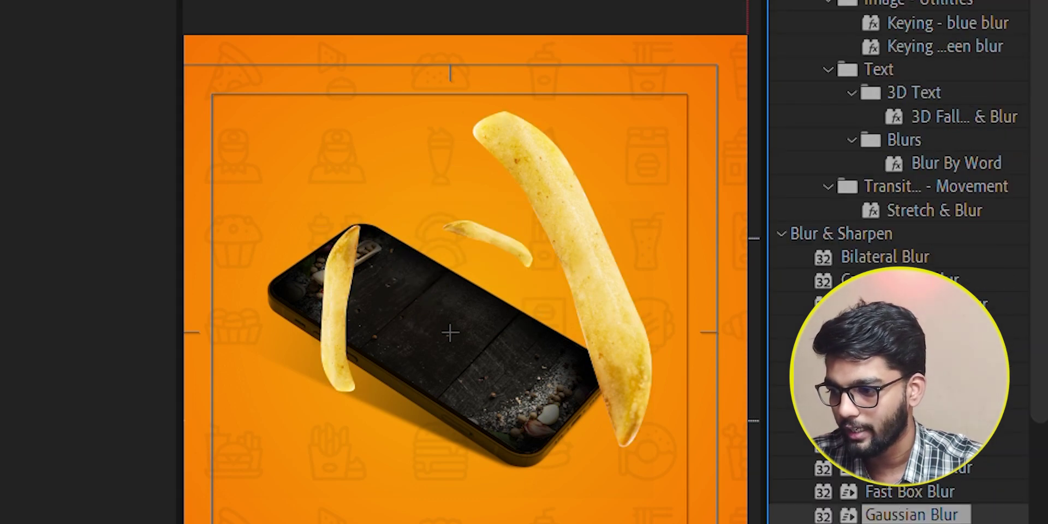
# Apply Gaussian Blur to the fry layer and shift the fries down and left around the phone.
pyautogui.doubleClick(524, 254)
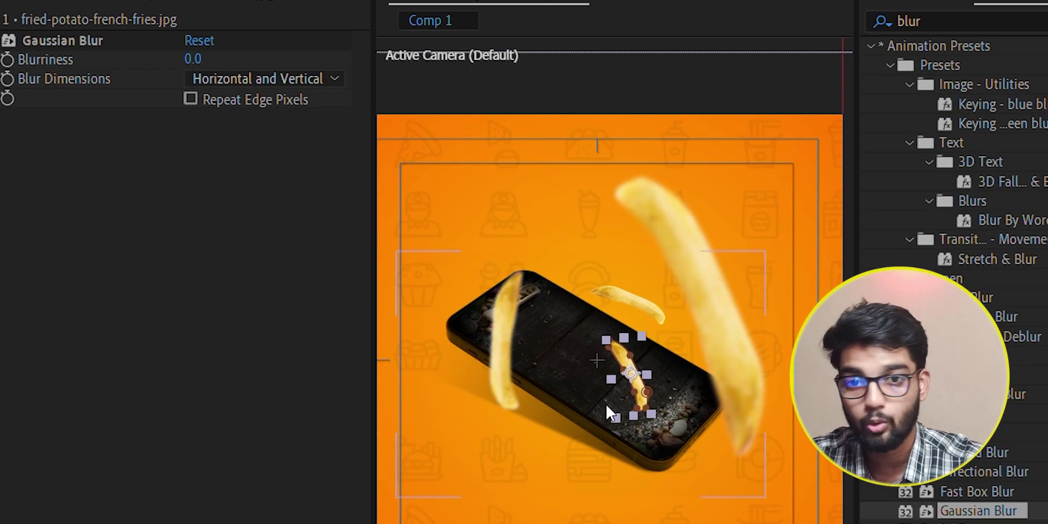
pyautogui.moveTo(611, 411); pyautogui.dragTo(573, 447)
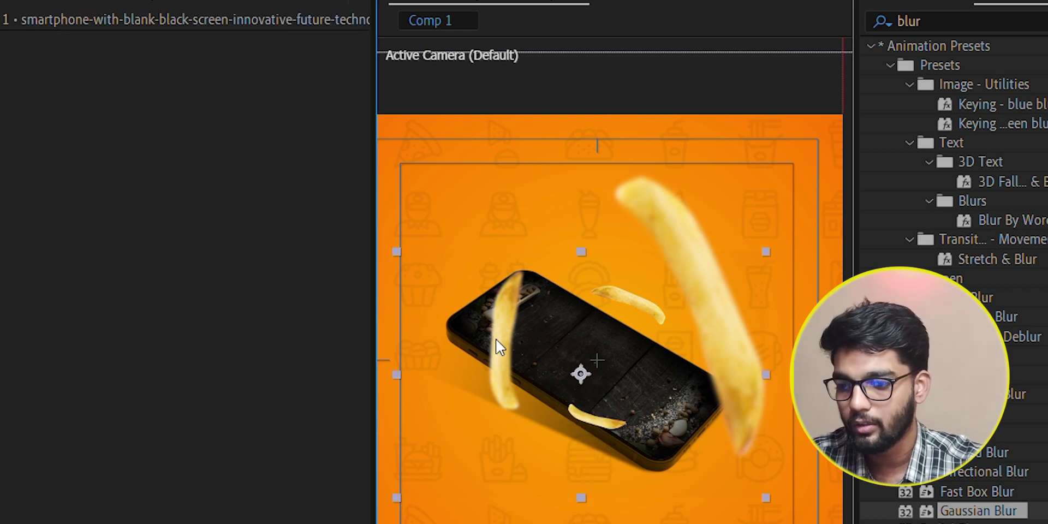
pyautogui.moveTo(496, 344); pyautogui.dragTo(466, 333)
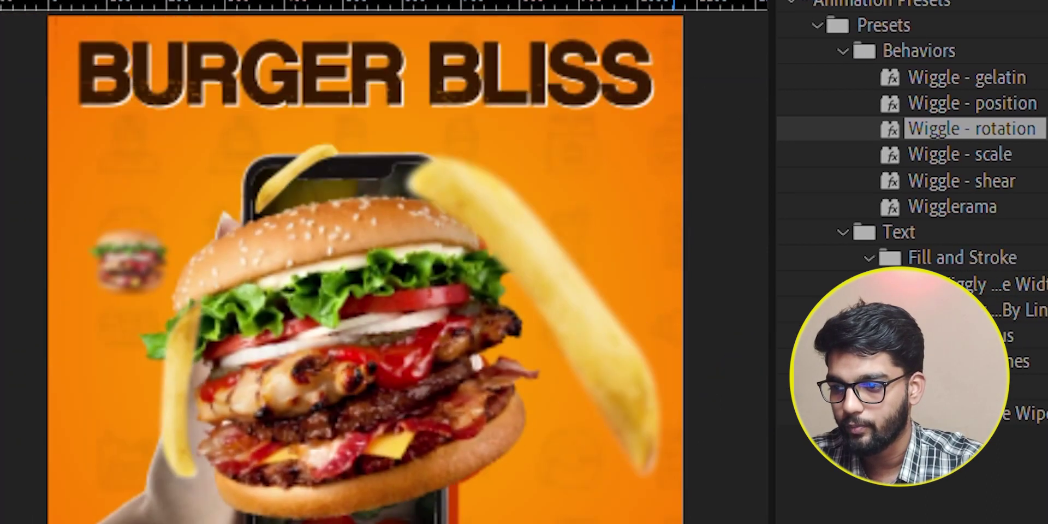
# Stop the preview, select the top-right small burger, and replay the animation.
pyautogui.press('space')
pyautogui.click(577, 143)
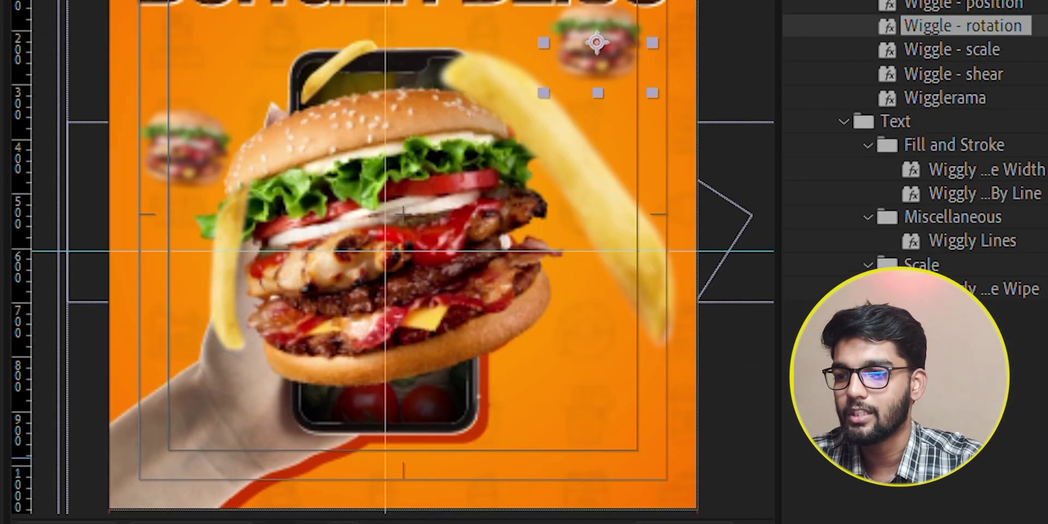
pyautogui.press('space')
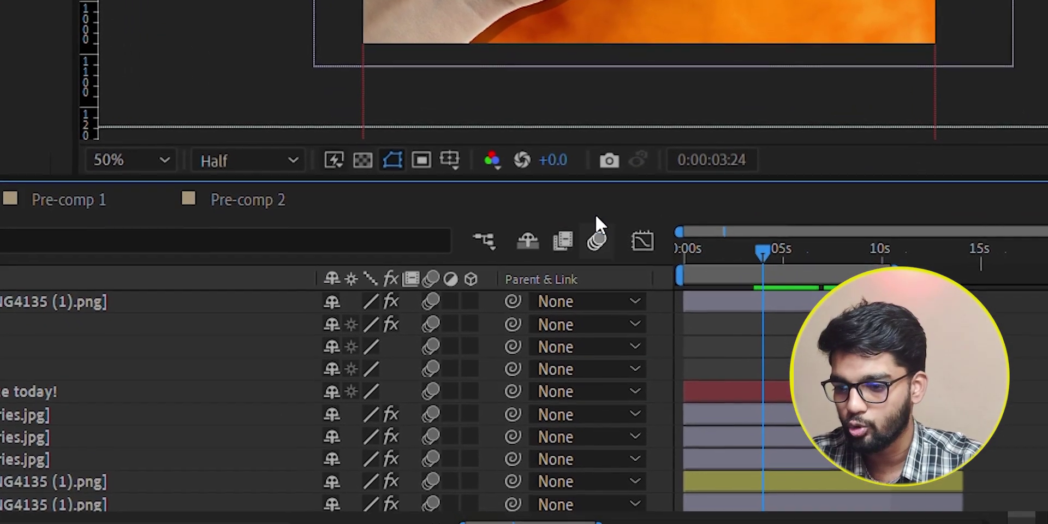
# Turn on motion blur for the layers and move the playhead to 0:00:05:14.
pyautogui.moveTo(427, 298); pyautogui.dragTo(469, 429)
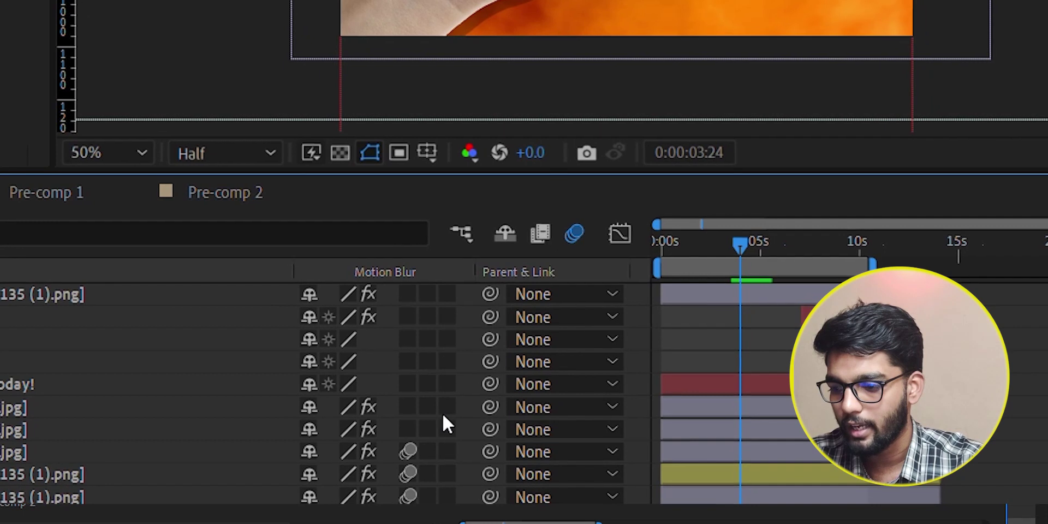
pyautogui.scroll(-5, 323, 360)
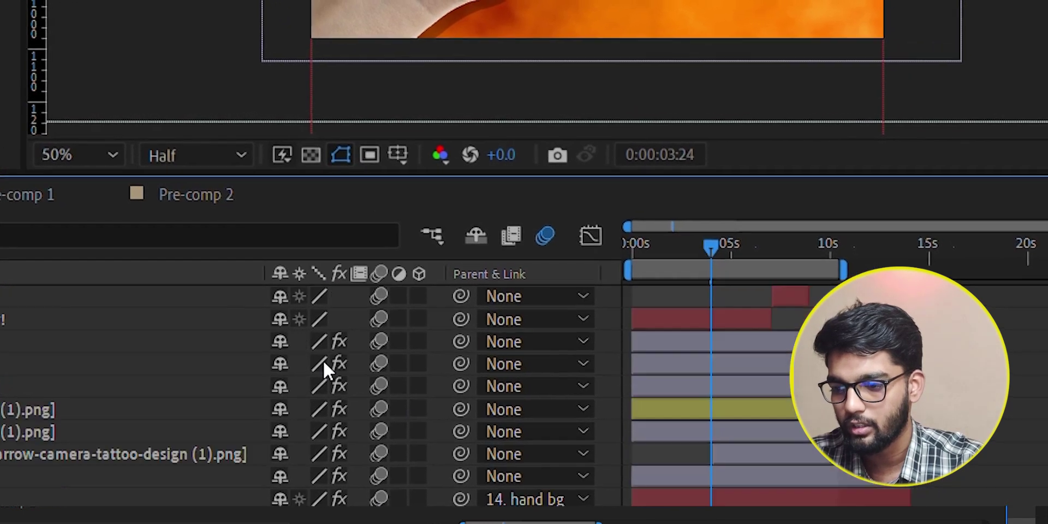
pyautogui.moveTo(705, 240); pyautogui.dragTo(746, 243)
# Reveal the big burger layer's Saturation and Scale keyframes and review them between about 0:02 and 0:05:14.
pyautogui.click(558, 15)
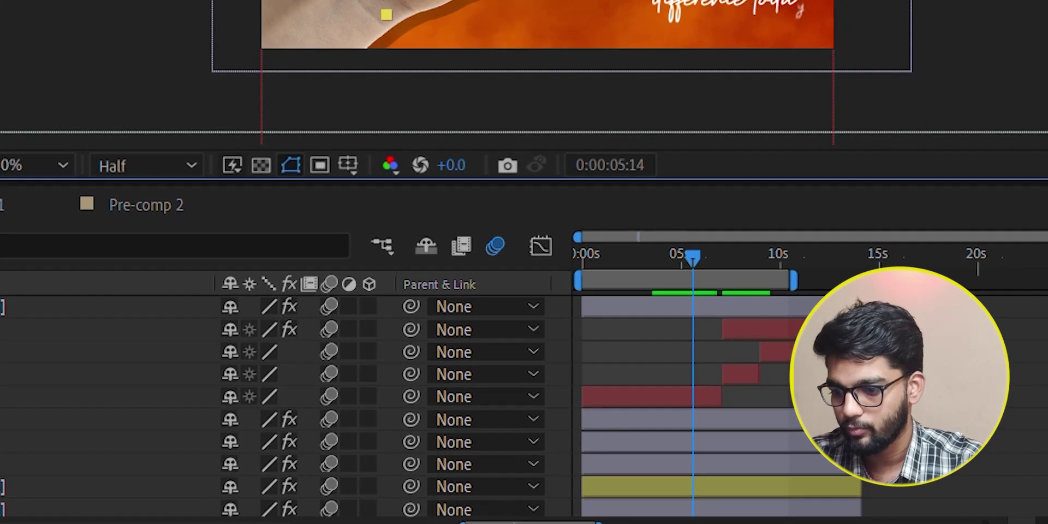
pyautogui.press('u')
pyautogui.scroll(-4, 579, 333)
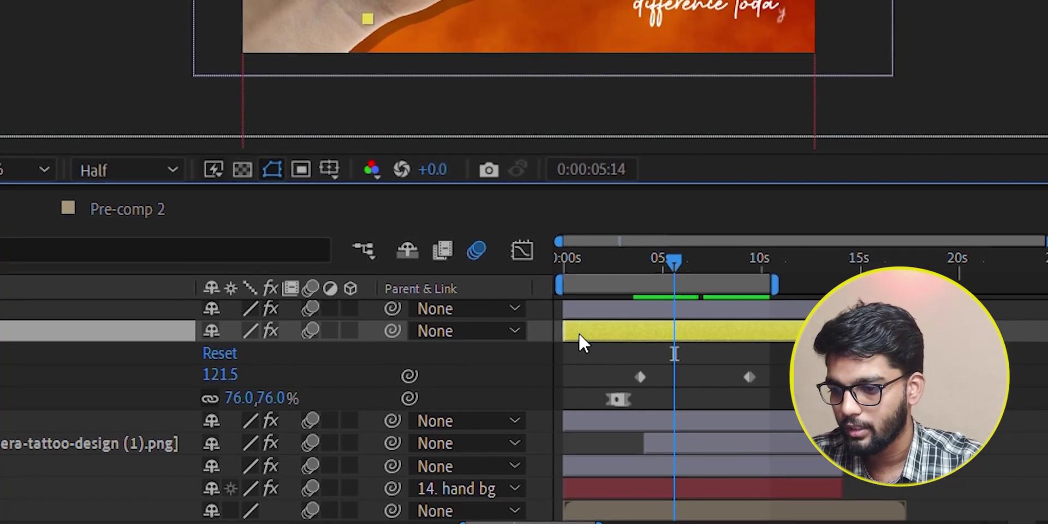
pyautogui.moveTo(665, 226); pyautogui.dragTo(749, 264)
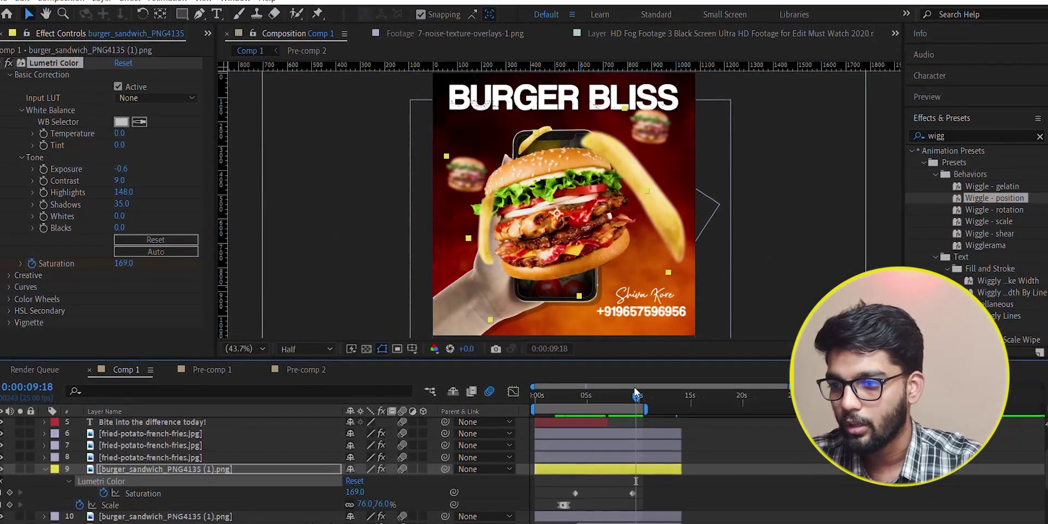
pyautogui.moveTo(636, 392); pyautogui.dragTo(590, 418)
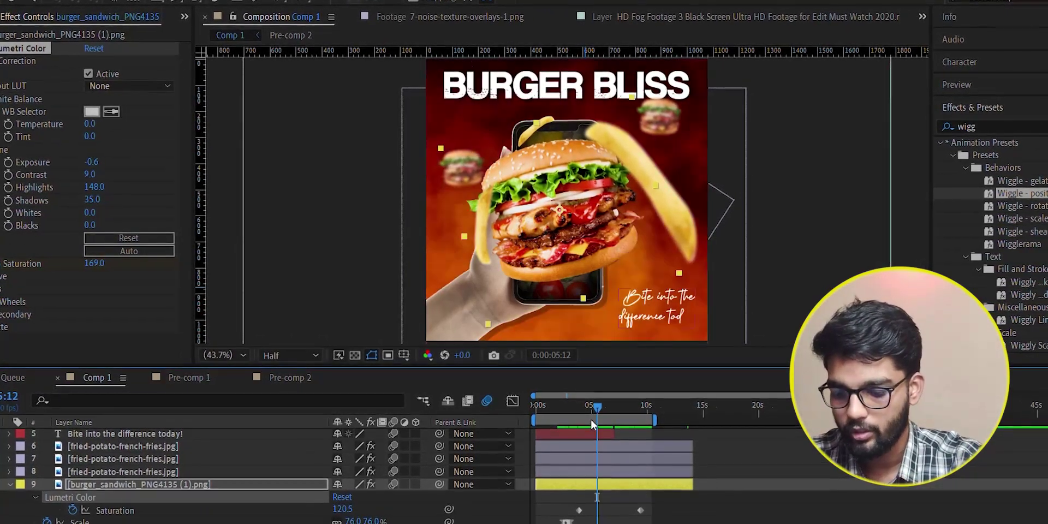
# Check every layer's Scale values, then preview the Burger Bliss ad from the start.
pyautogui.hotkey('ctrl', 'a')
pyautogui.press('s')
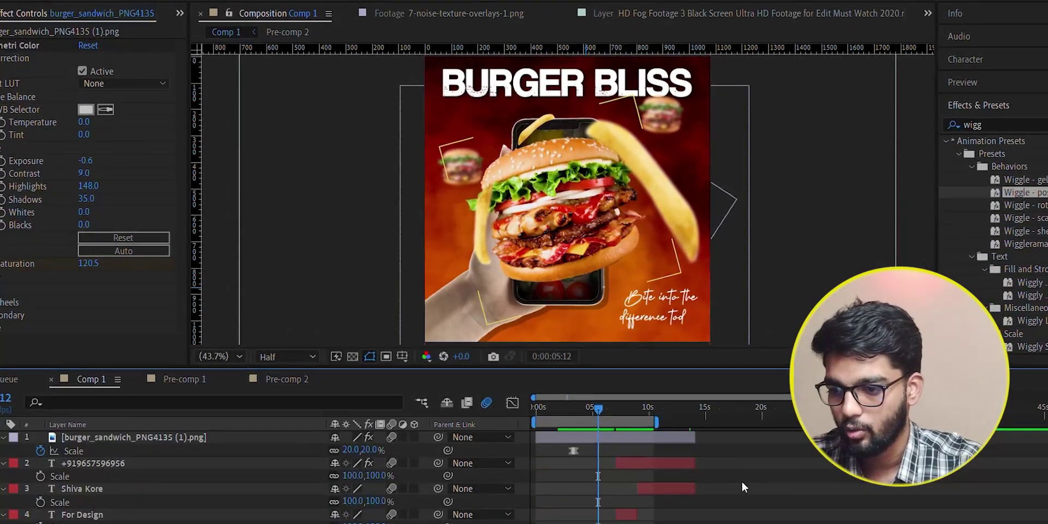
pyautogui.press('s')
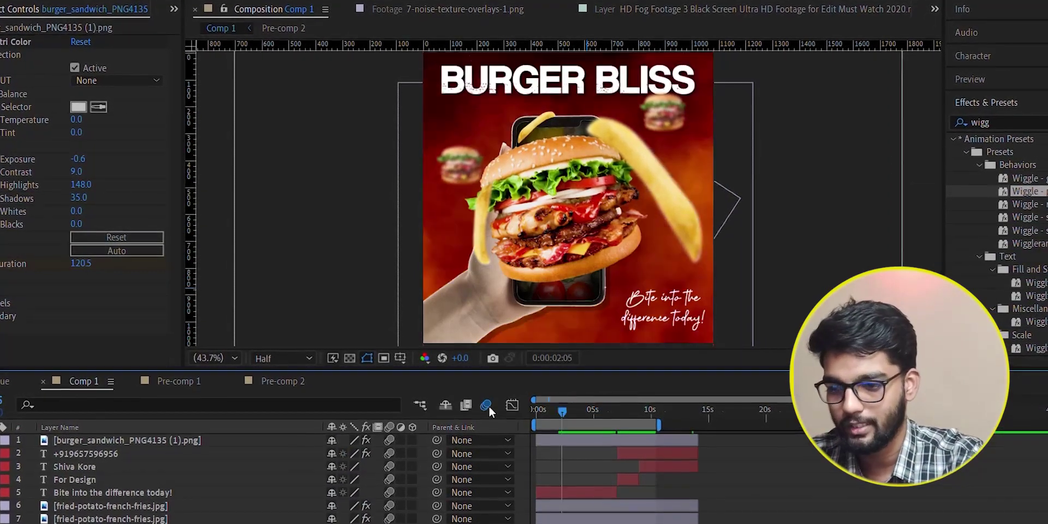
pyautogui.press('space')
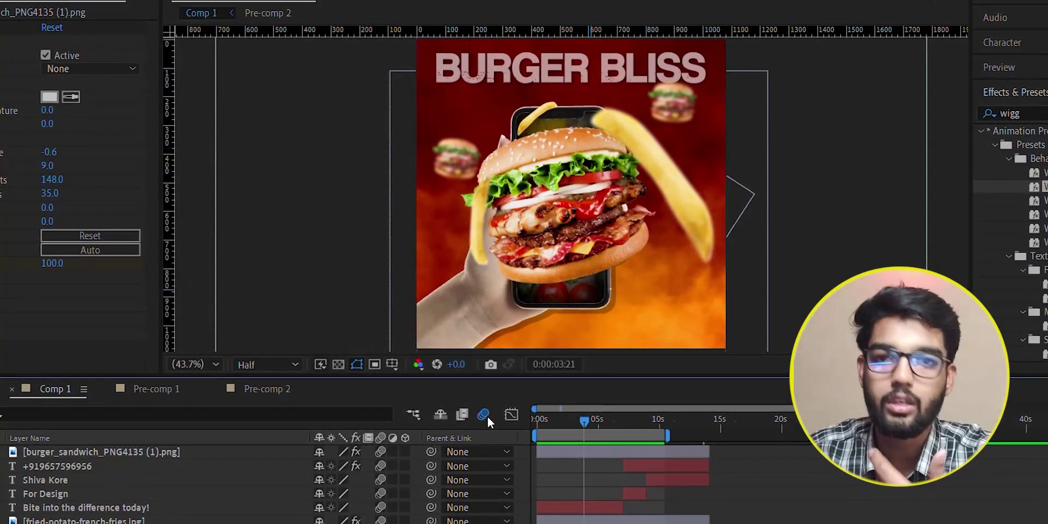
# Resume the preview to play through to the white BURGER BLISS title frame.
pyautogui.press('space')
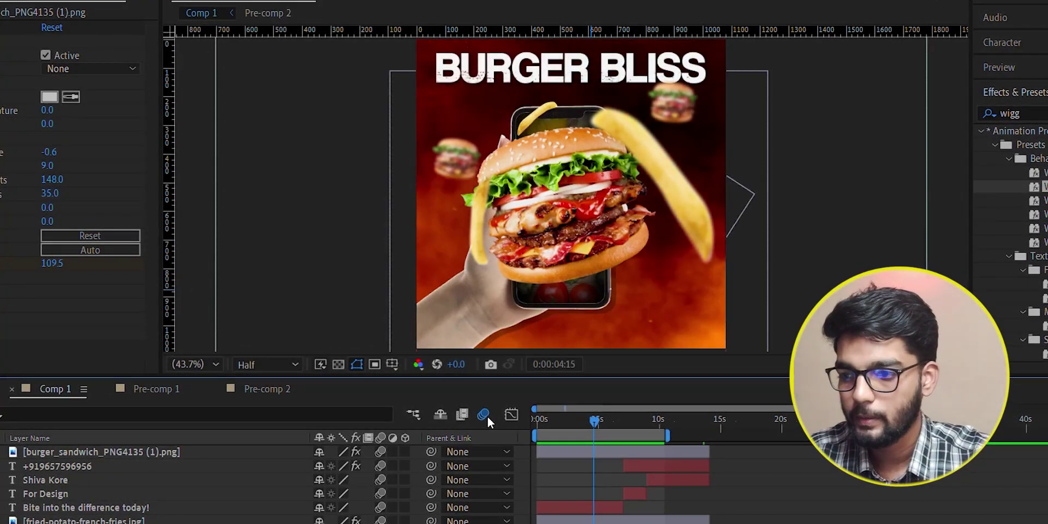